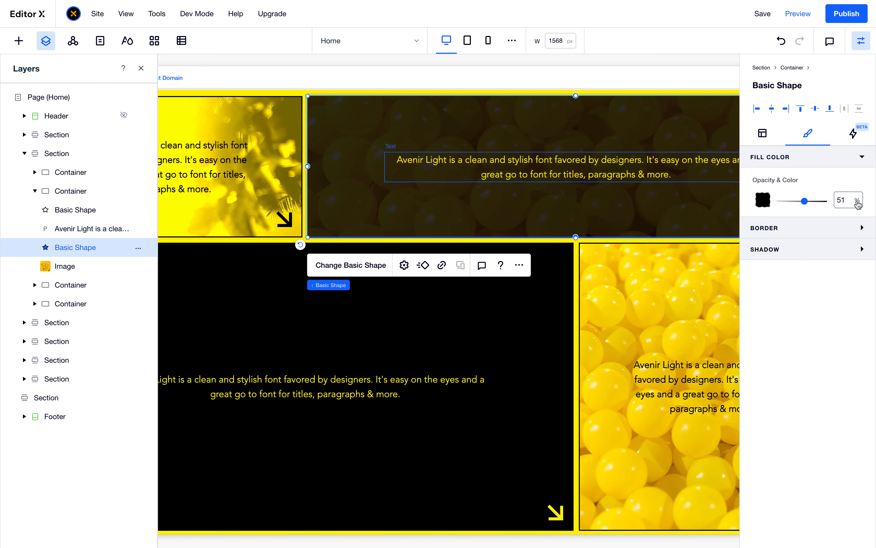
# Step: Select the large black box's background shape, and from the layer tree its parent container
pyautogui.click(864, 44)
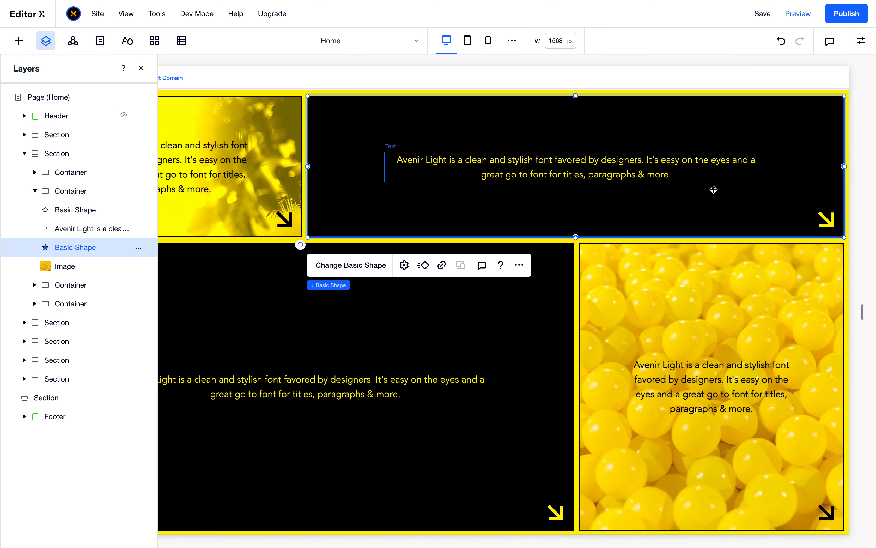
pyautogui.click(491, 350)
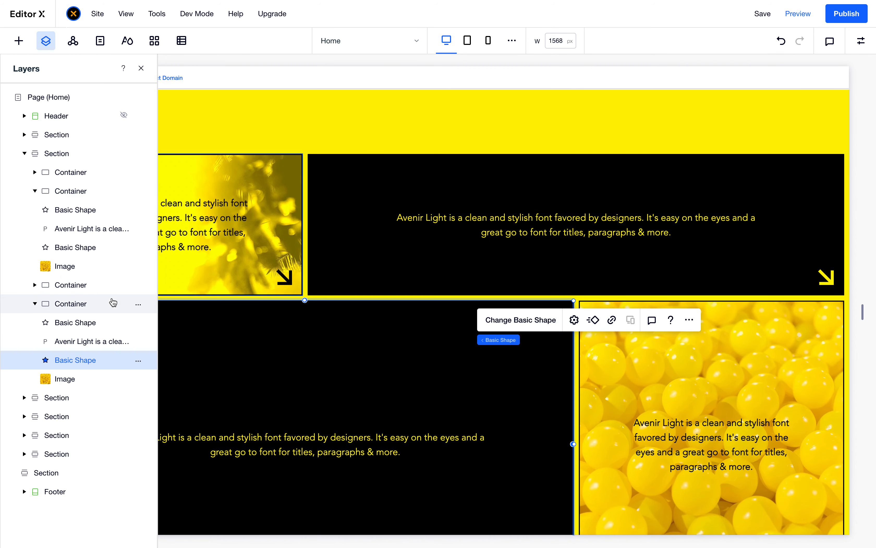
pyautogui.click(36, 190)
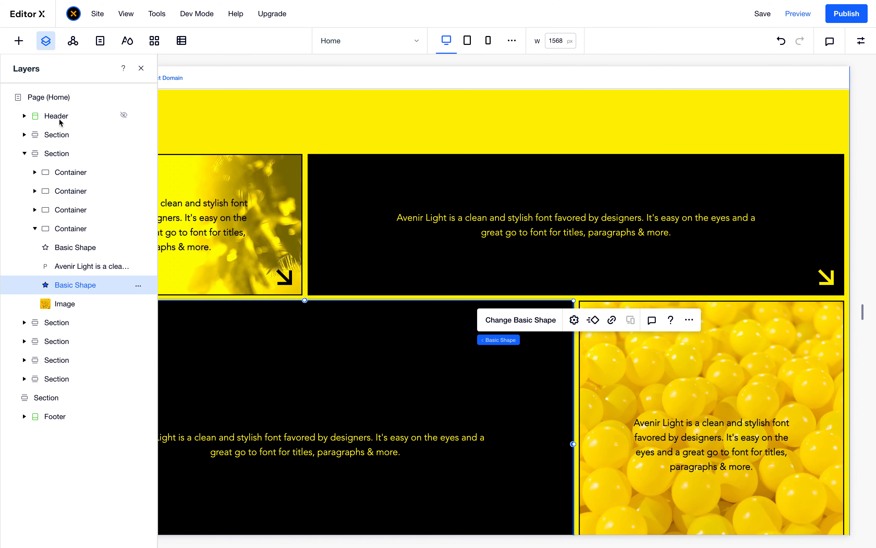
pyautogui.click(71, 232)
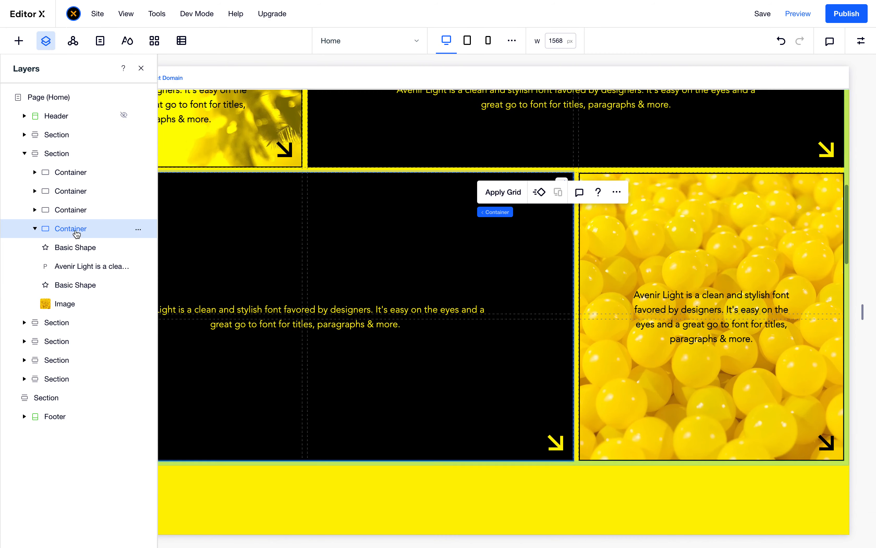
# Step: Set the padding of the small yellow image box's container to 20 px on all sides
pyautogui.click(86, 211)
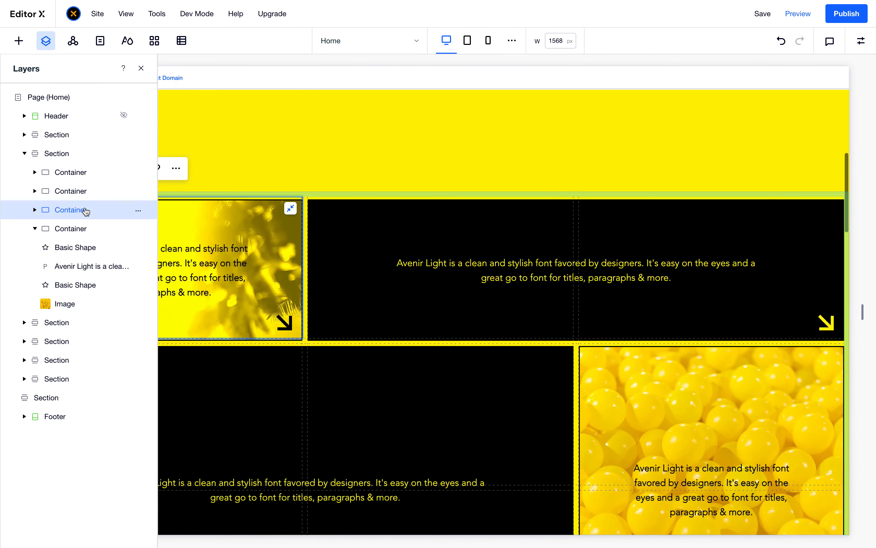
pyautogui.click(861, 42)
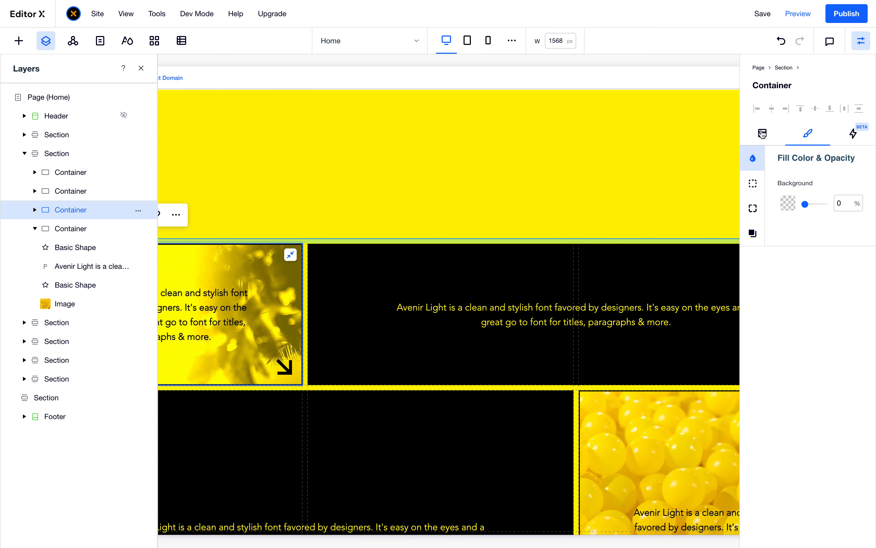
pyautogui.click(763, 133)
pyautogui.scroll(-10, 768, 391)
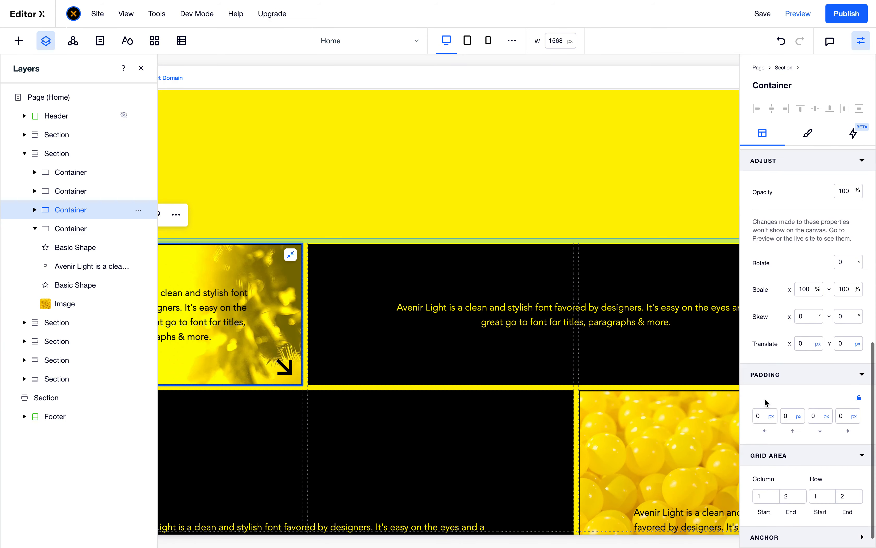
pyautogui.click(761, 416)
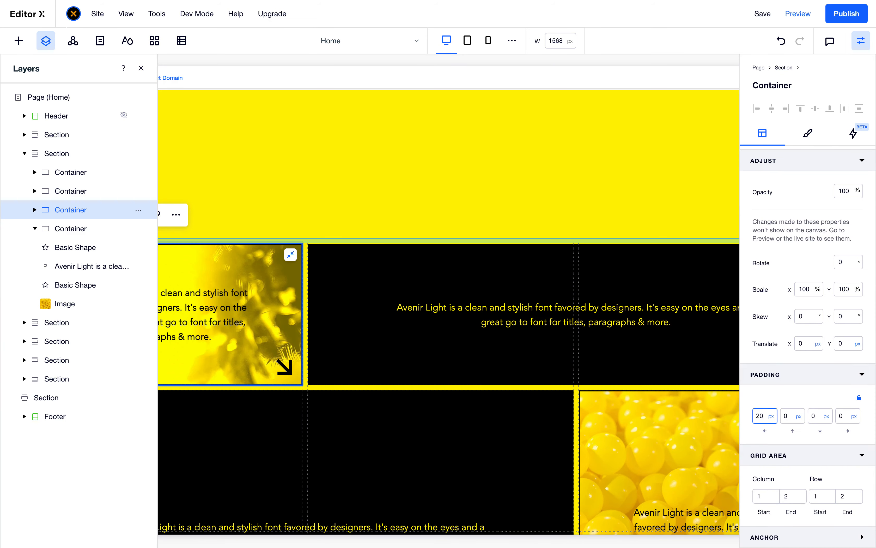
pyautogui.press('Return')
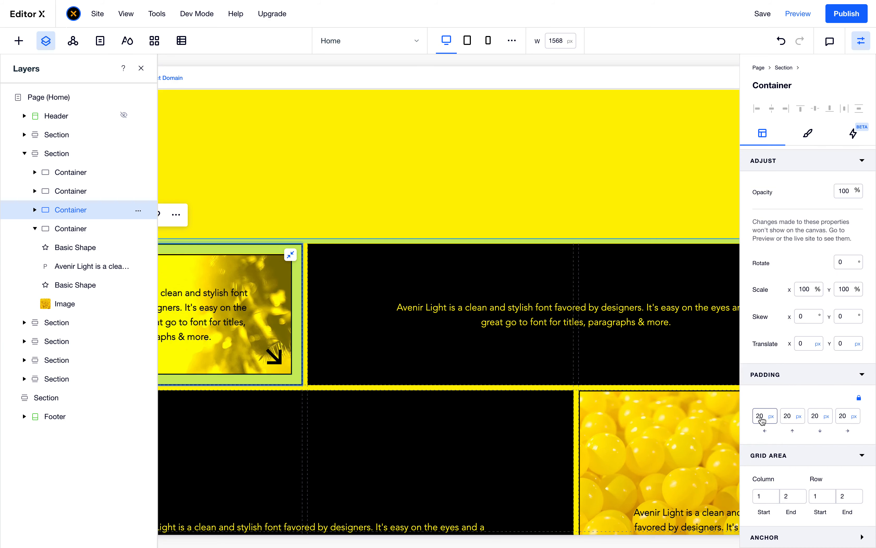
# Step: Try a padding of 10 px on all sides of the wide black box's container
pyautogui.click(623, 364)
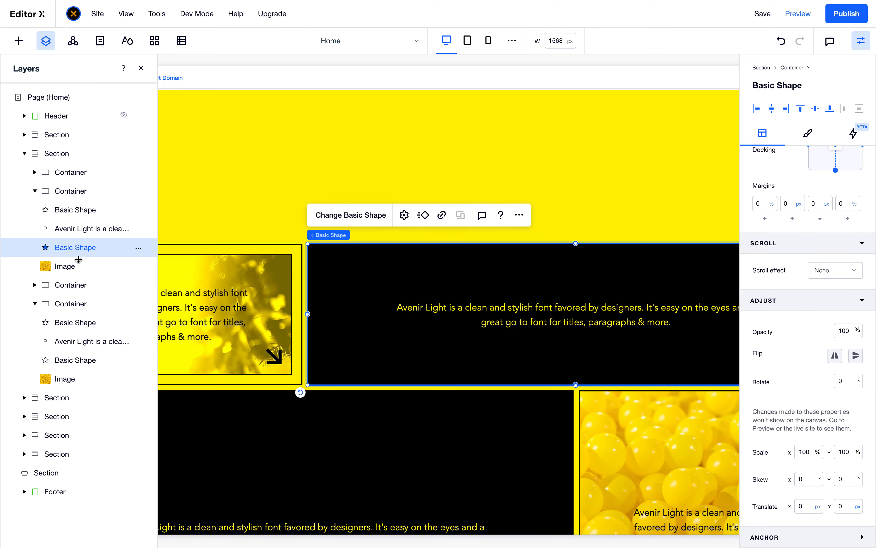
pyautogui.click(73, 192)
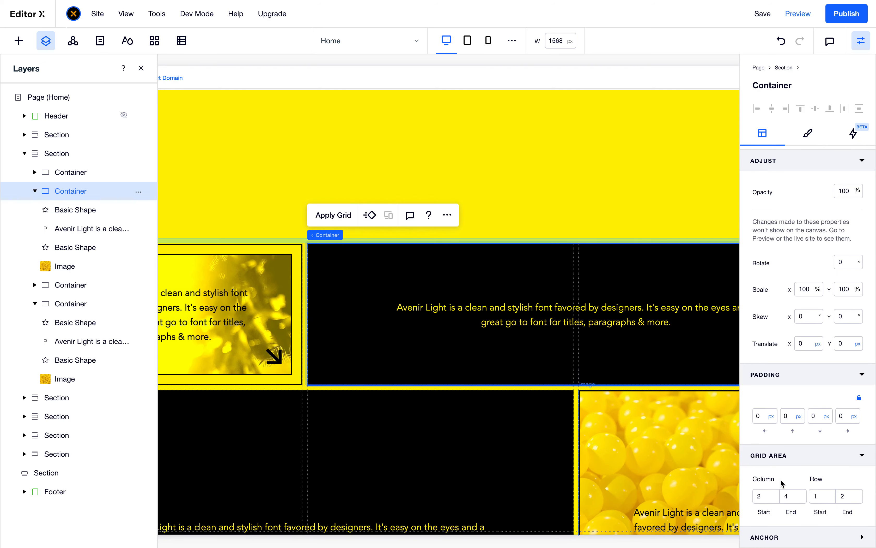
pyautogui.click(762, 418)
pyautogui.press('Return')
pyautogui.hscroll(5, 607, 201)
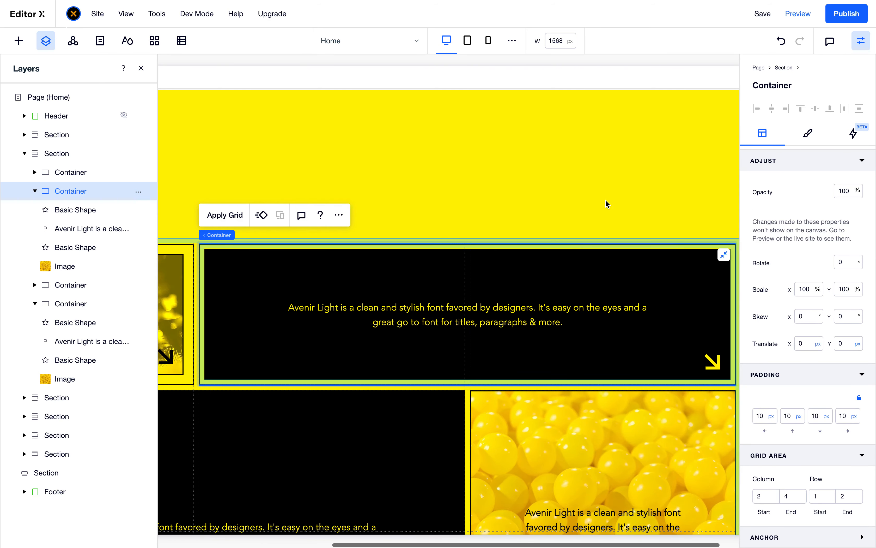
pyautogui.click(608, 204)
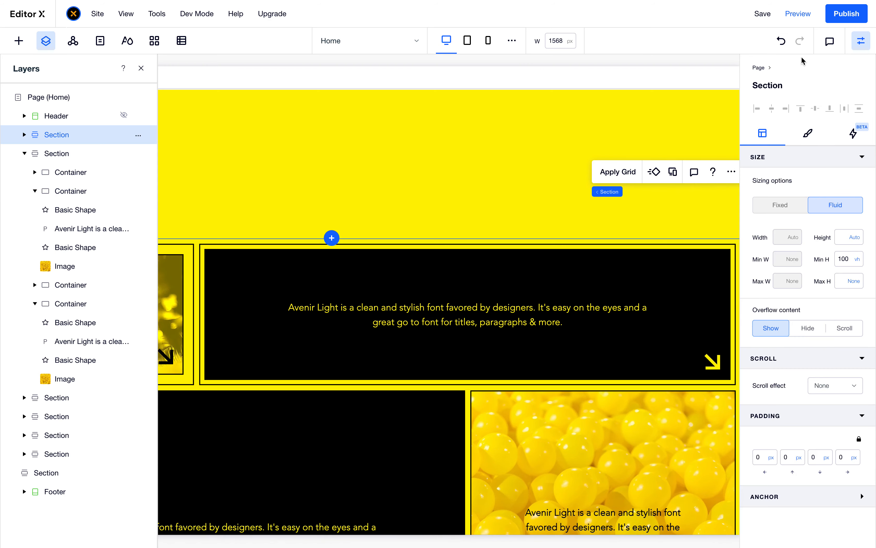
pyautogui.click(781, 40)
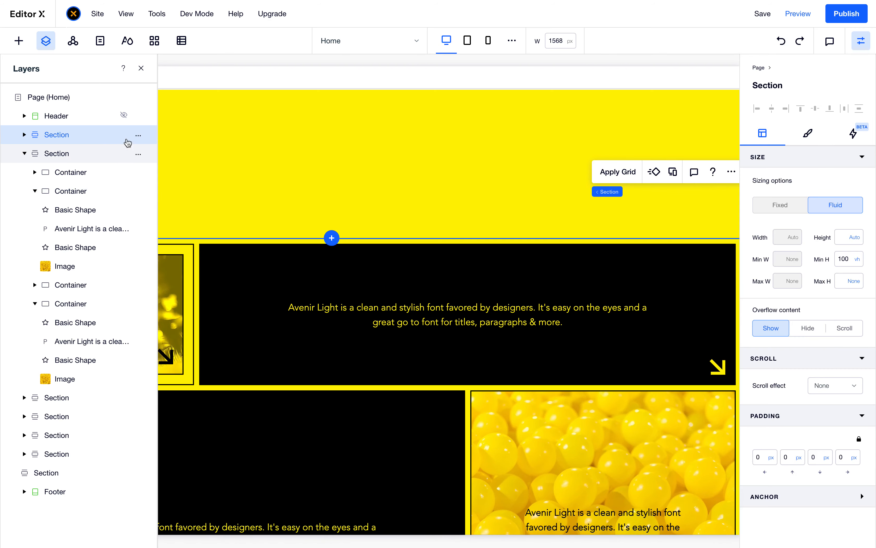
# Step: With the layer tree closed, reach the wide black box's container from its text element and try 10 px padding on all sides
pyautogui.click(140, 68)
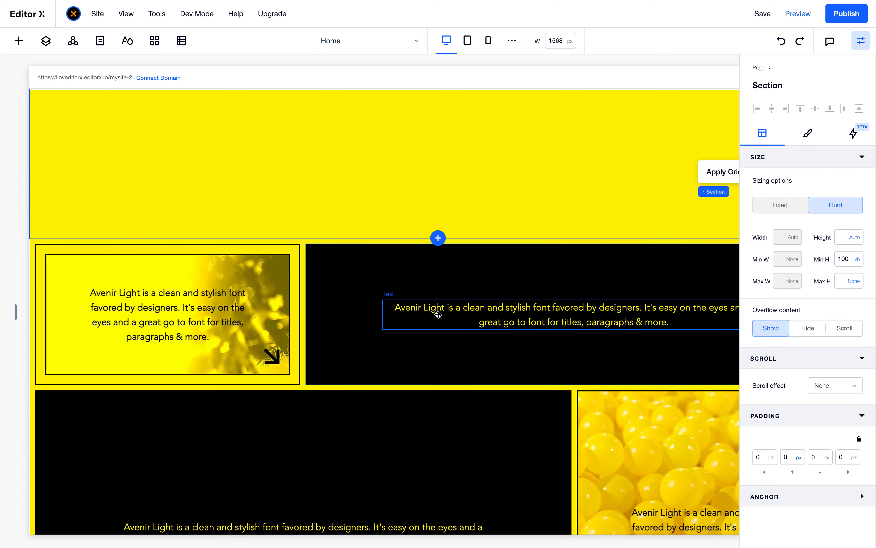
pyautogui.hscroll(5, 438, 315)
pyautogui.hscroll(3, 453, 337)
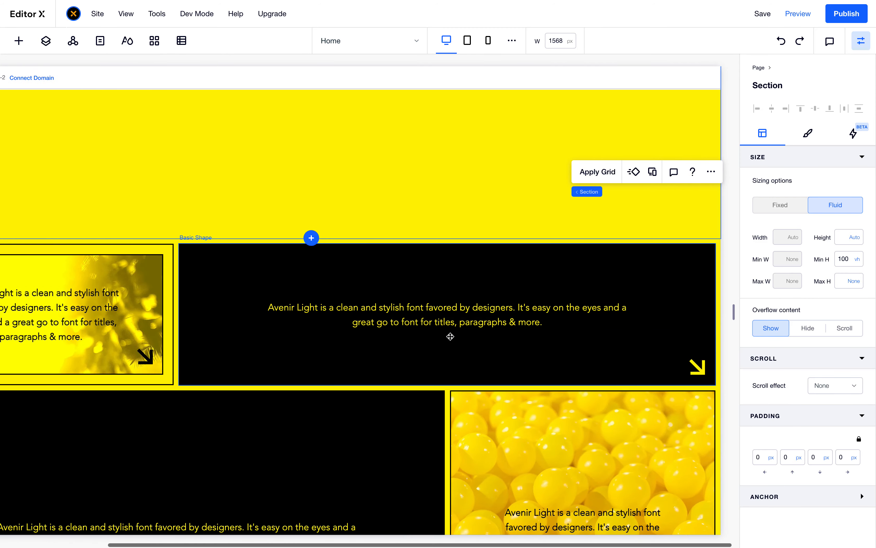
pyautogui.click(415, 318)
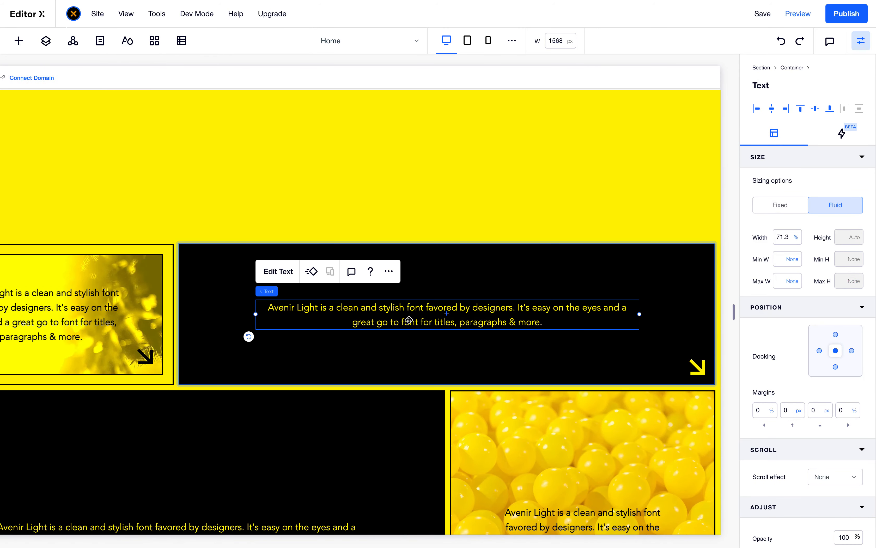
pyautogui.moveTo(270, 291)
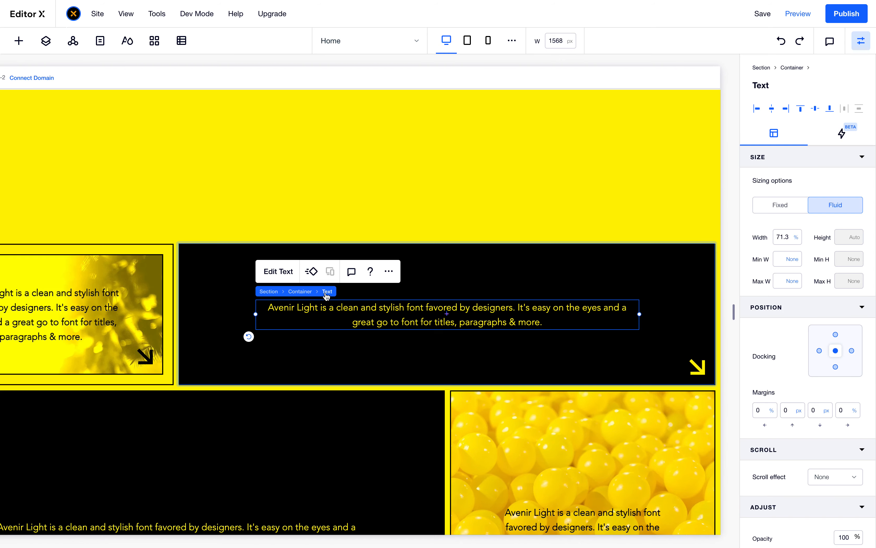
pyautogui.click(300, 292)
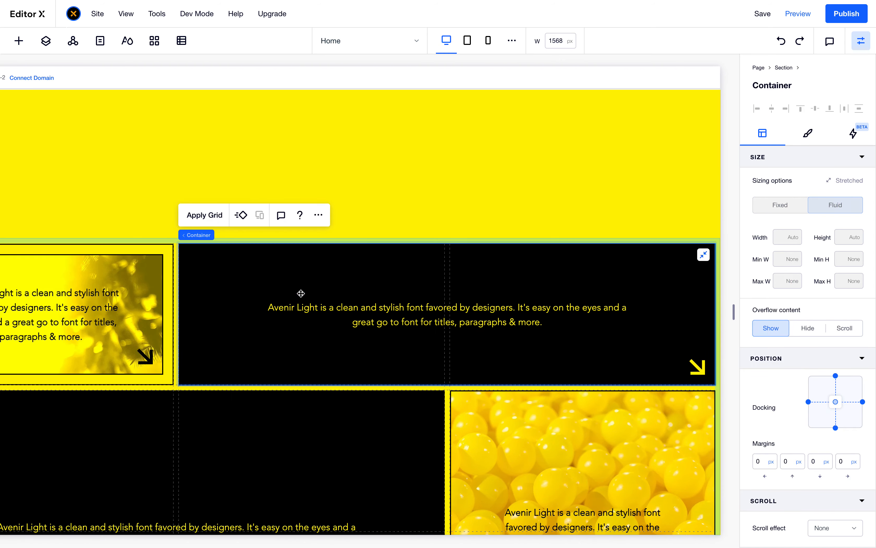
pyautogui.scroll(-10, 765, 467)
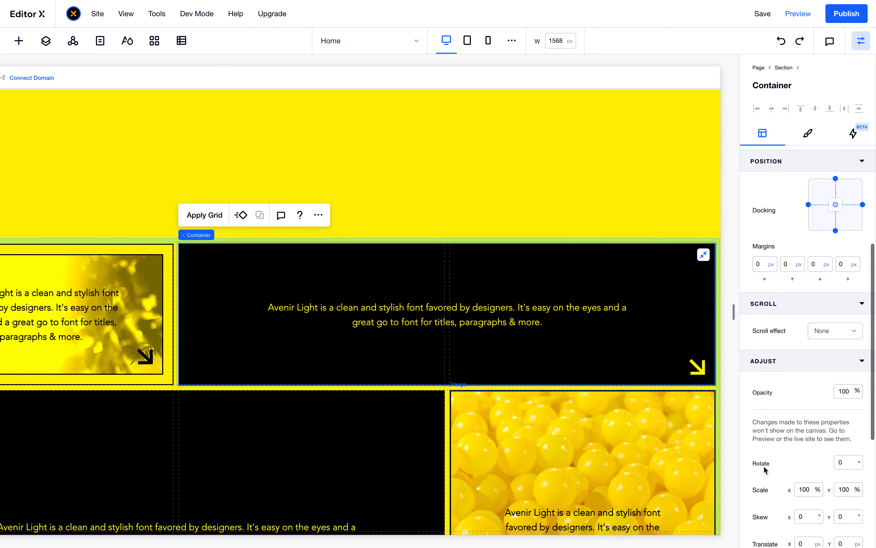
pyautogui.click(765, 467)
pyautogui.write('10')
pyautogui.press('Return')
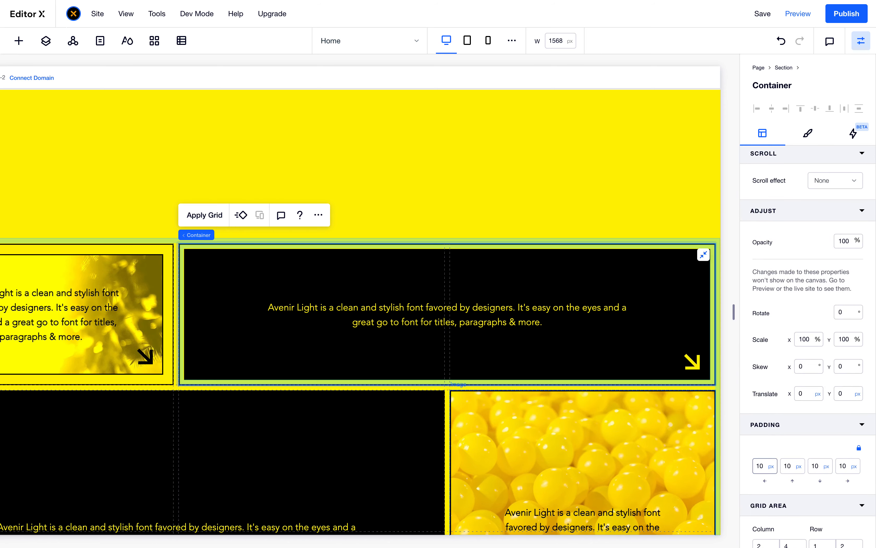
pyautogui.click(557, 229)
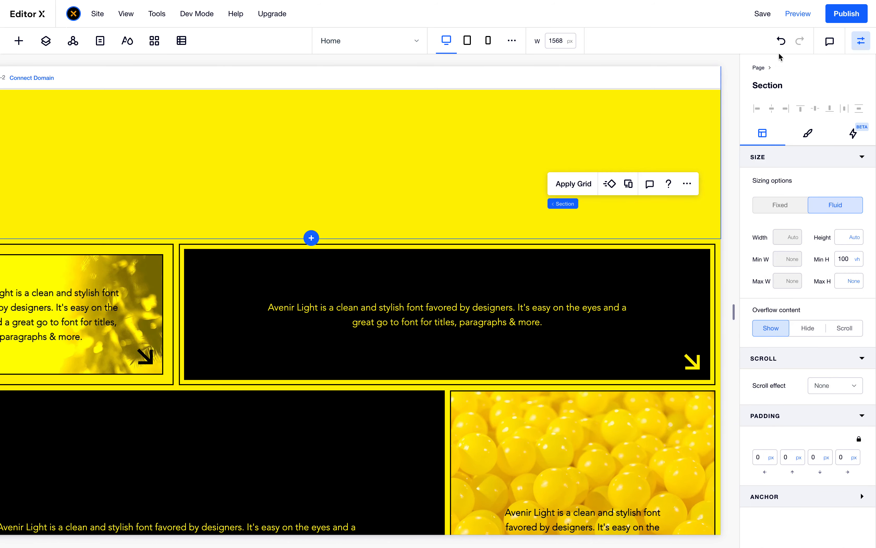
pyautogui.click(781, 41)
# Step: Select the wide black box's background shape, text and arrow in turn, and from the arrow its parent container
pyautogui.click(439, 263)
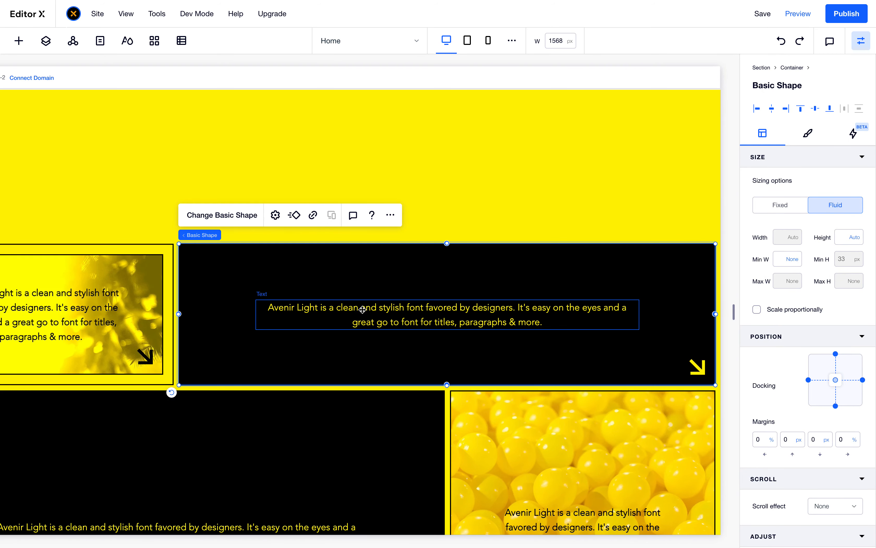
pyautogui.click(348, 308)
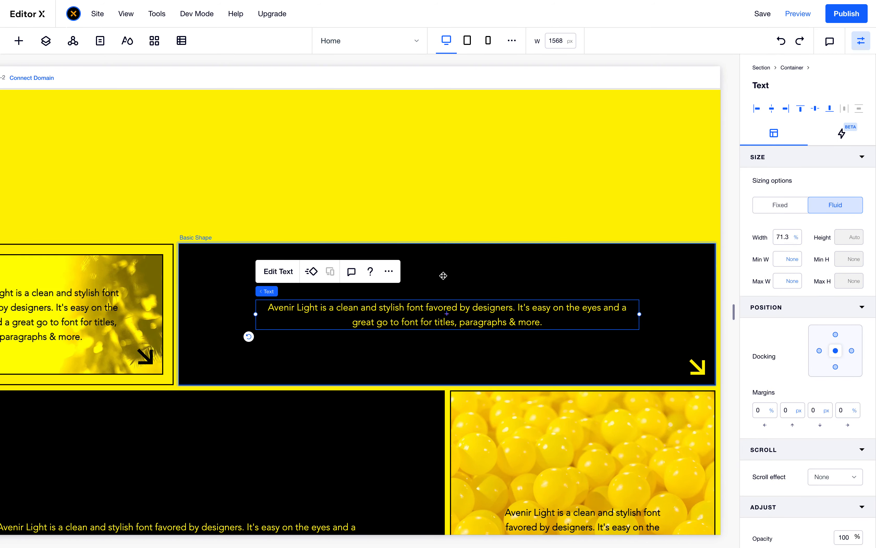
pyautogui.click(692, 366)
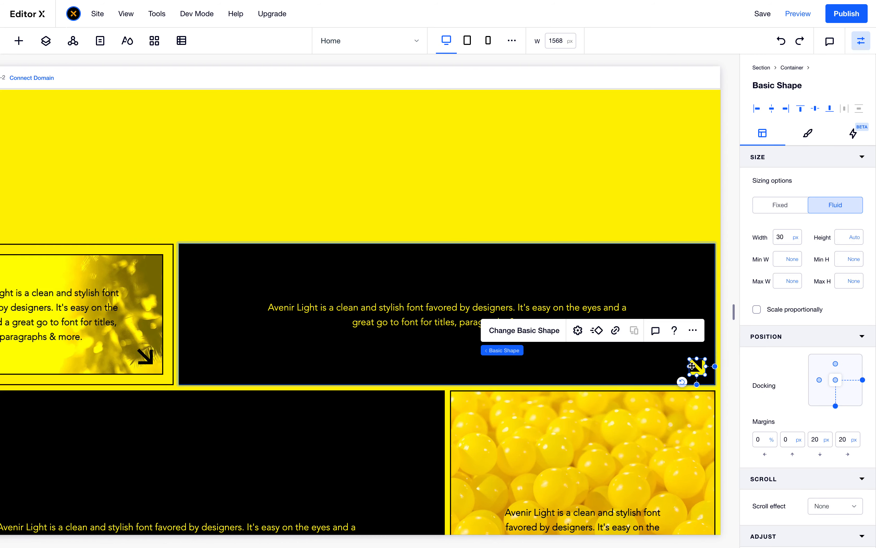
pyautogui.hscroll(1, 674, 362)
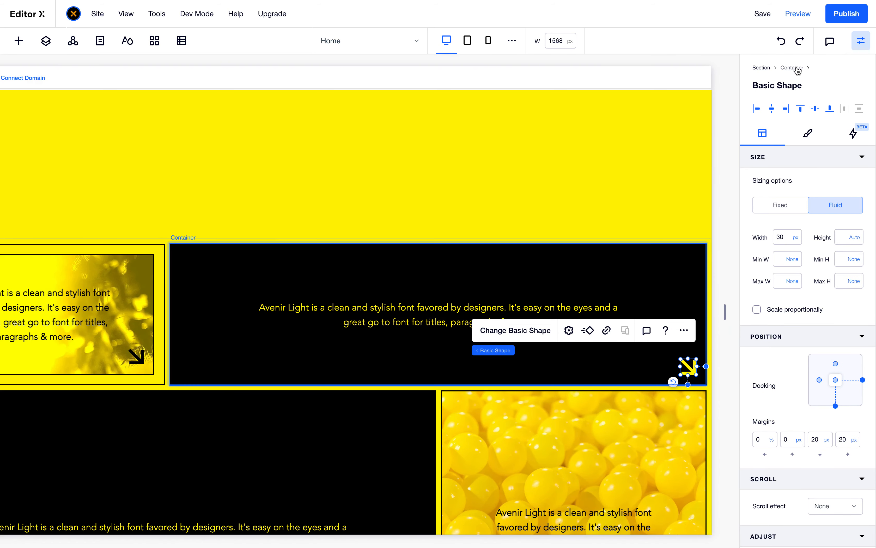
pyautogui.click(860, 43)
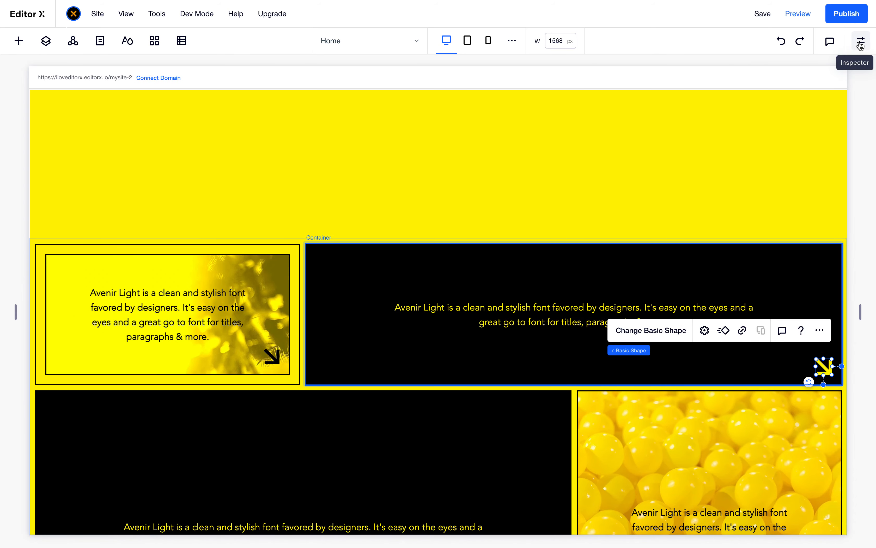
pyautogui.click(861, 46)
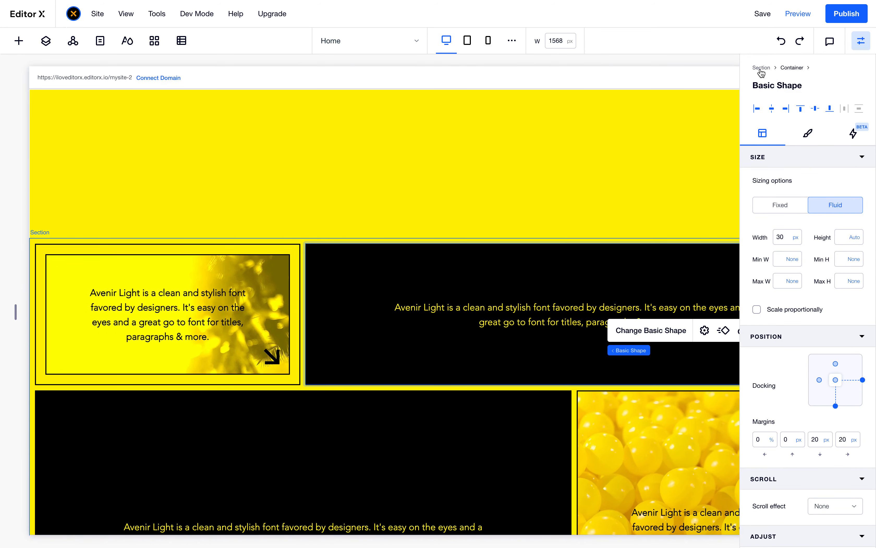
pyautogui.click(793, 68)
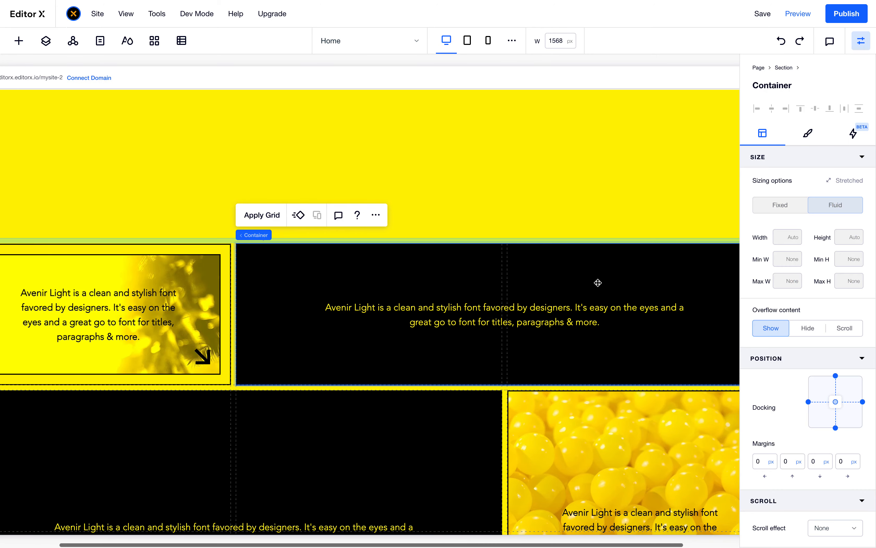
# Step: Select the SUMMER section with the inspector hidden, and expand that section in the layer tree
pyautogui.click(541, 212)
pyautogui.scroll(-3, 413, 185)
pyautogui.hscroll(2, 413, 185)
pyautogui.scroll(-5, 431, 170)
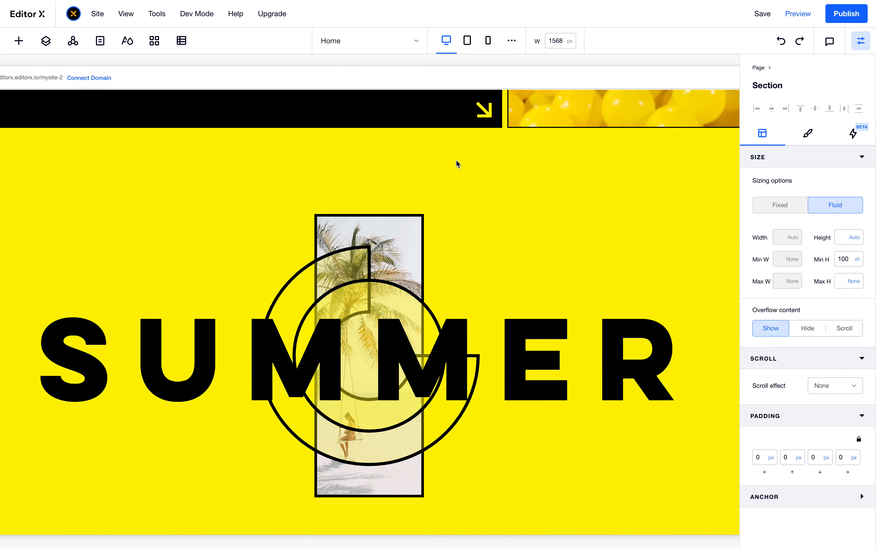
pyautogui.click(862, 40)
pyautogui.scroll(-3, 581, 172)
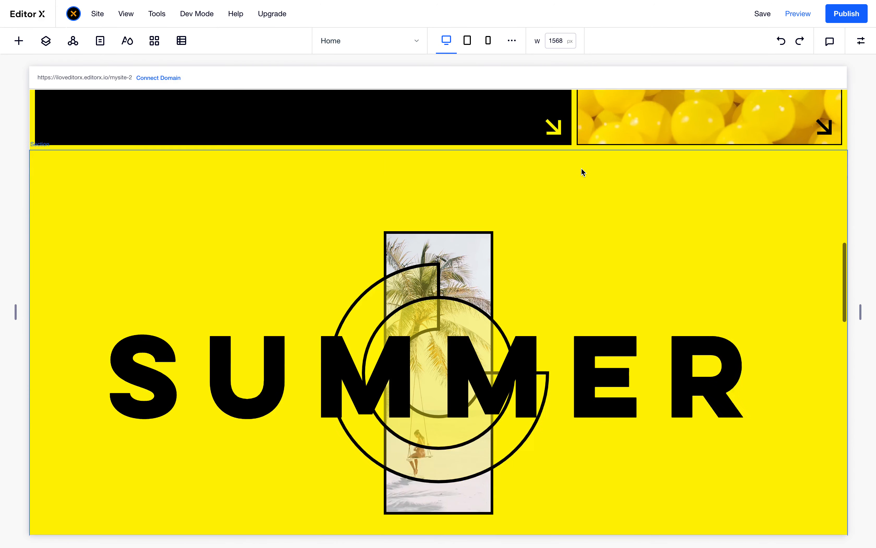
pyautogui.scroll(1, 581, 169)
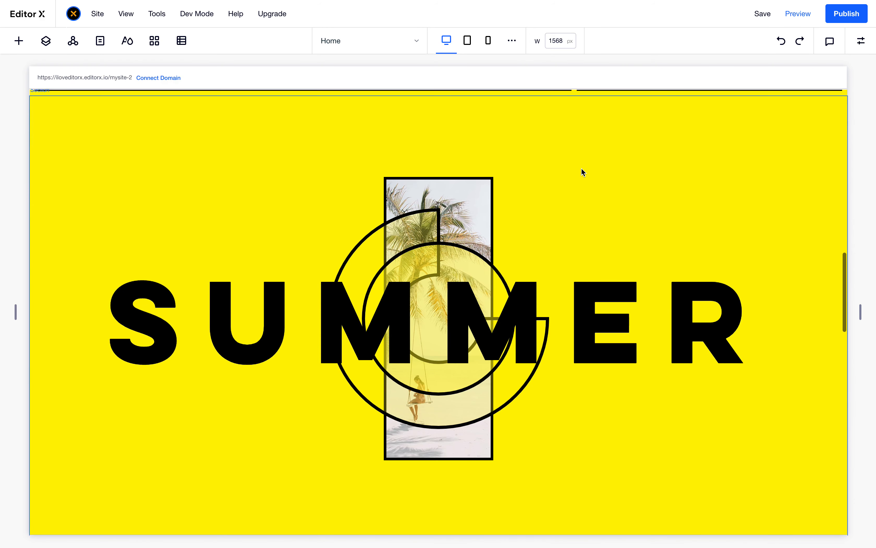
pyautogui.scroll(-1, 581, 168)
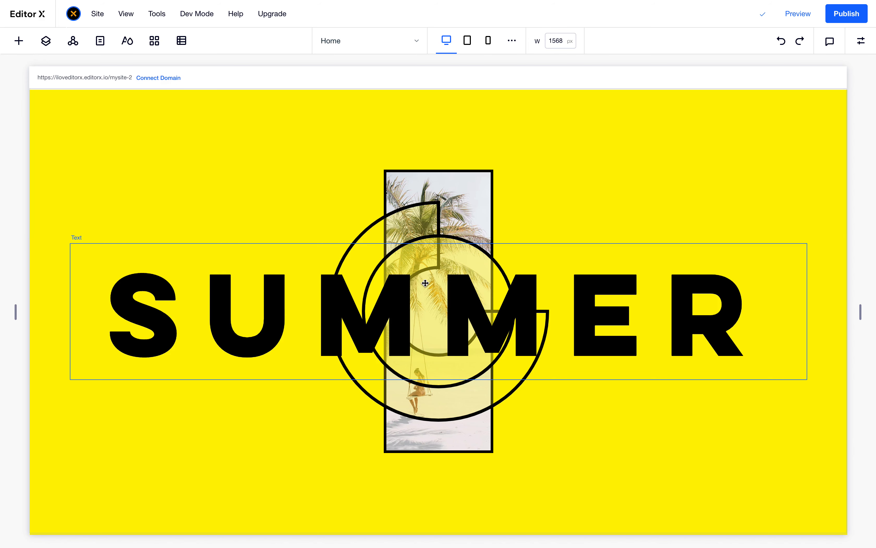
pyautogui.click(323, 185)
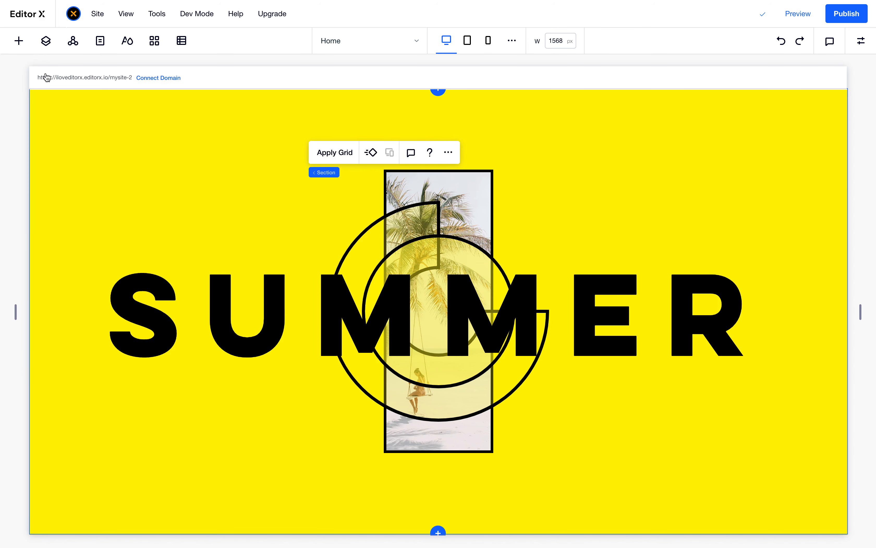
pyautogui.click(46, 41)
pyautogui.click(24, 172)
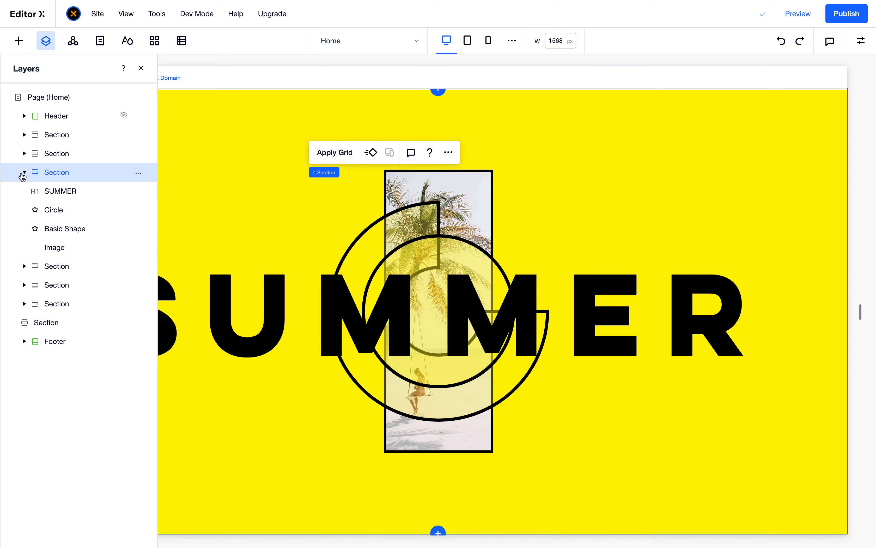
# Step: Select the image, basic shape, circle and SUMMER text in turn from the layer tree, and close the tree
pyautogui.click(73, 249)
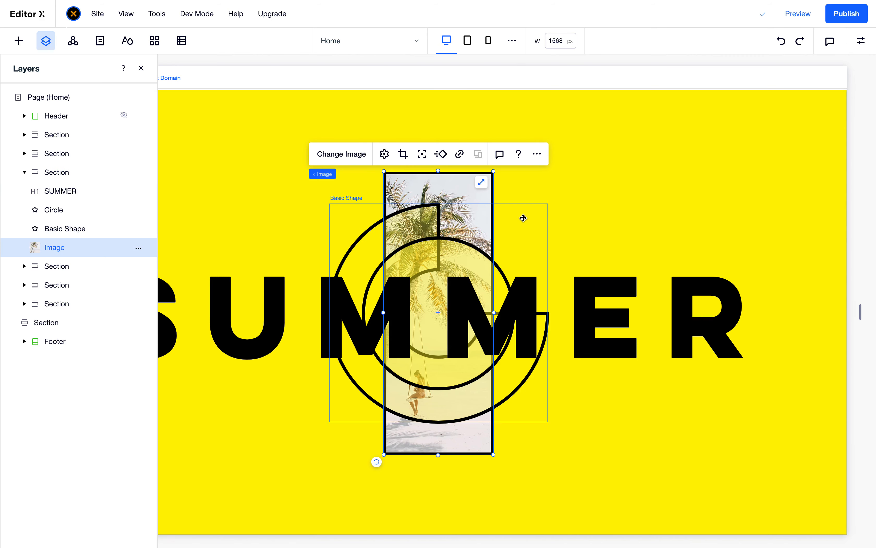
pyautogui.click(93, 226)
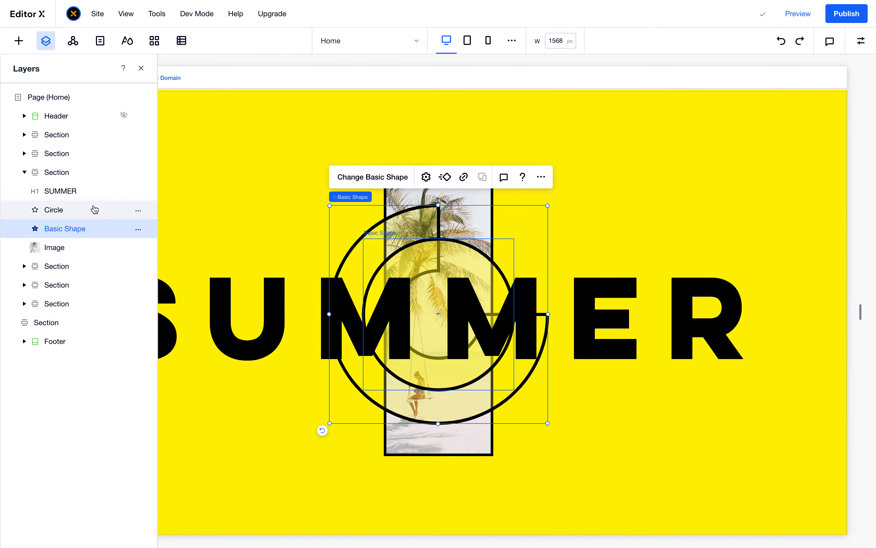
pyautogui.click(55, 211)
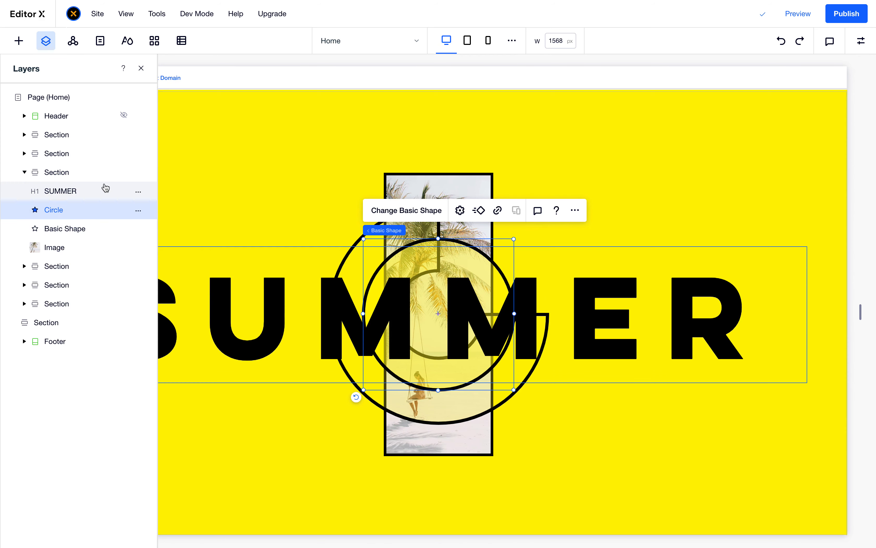
pyautogui.click(78, 190)
pyautogui.hscroll(-2, 315, 313)
pyautogui.hscroll(3, 314, 313)
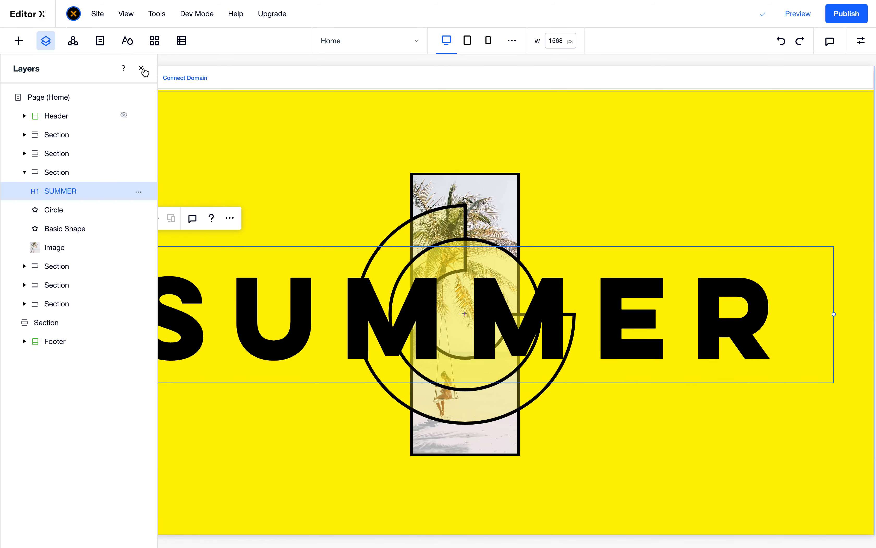
pyautogui.click(141, 68)
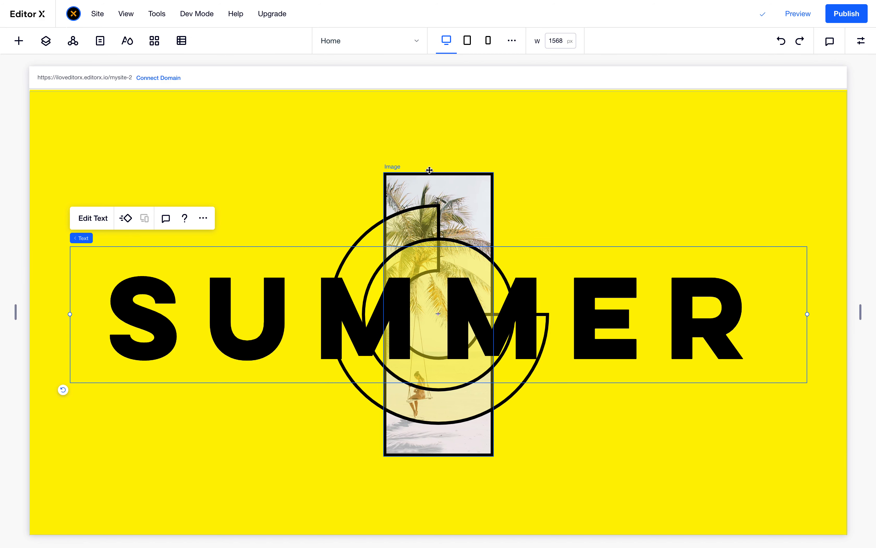
# Step: Examine the list of layers stacked beneath the SUMMER text and compare it with the layer tree, closing the tree again
pyautogui.rightClick(452, 285)
pyautogui.click(431, 314)
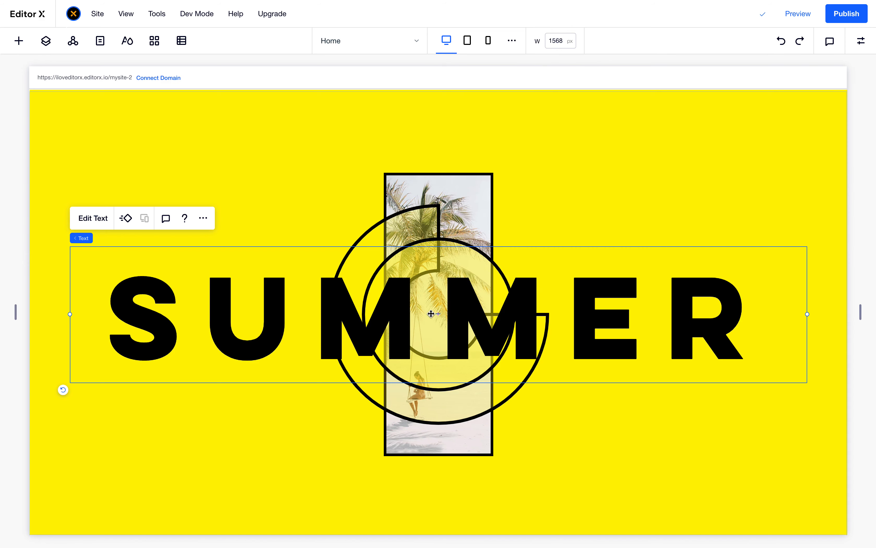
pyautogui.rightClick(431, 315)
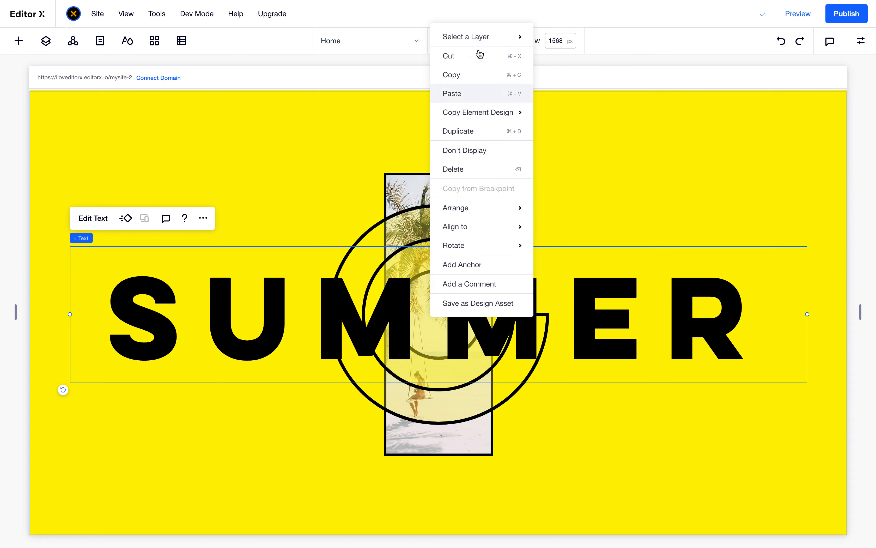
pyautogui.moveTo(479, 41)
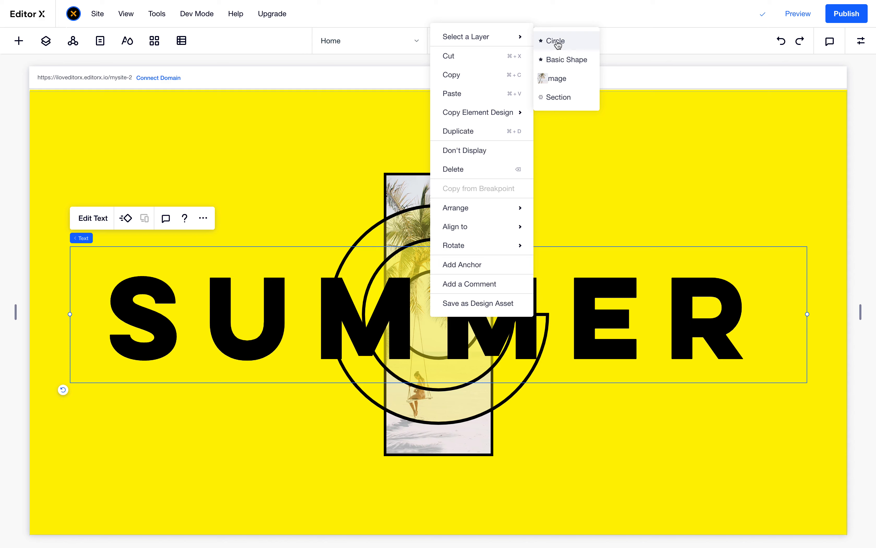
pyautogui.click(46, 41)
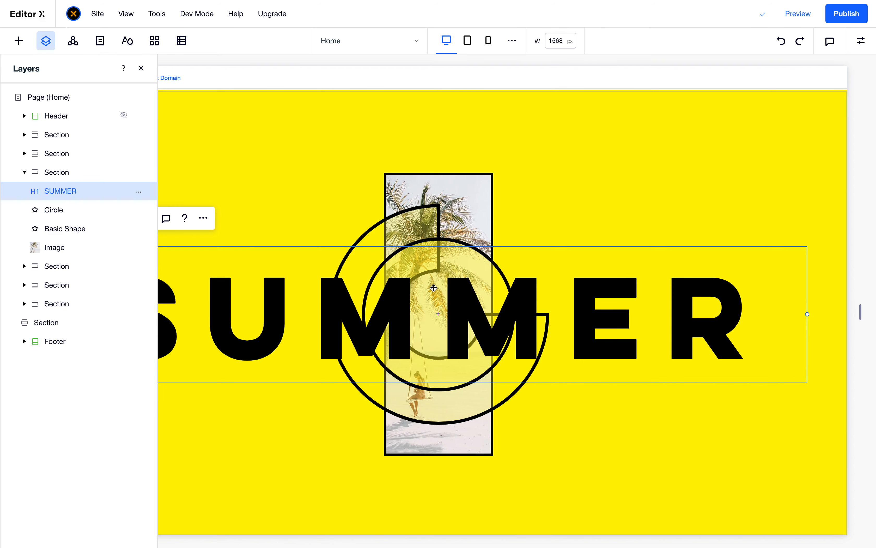
pyautogui.rightClick(435, 291)
pyautogui.click(422, 289)
pyautogui.click(141, 68)
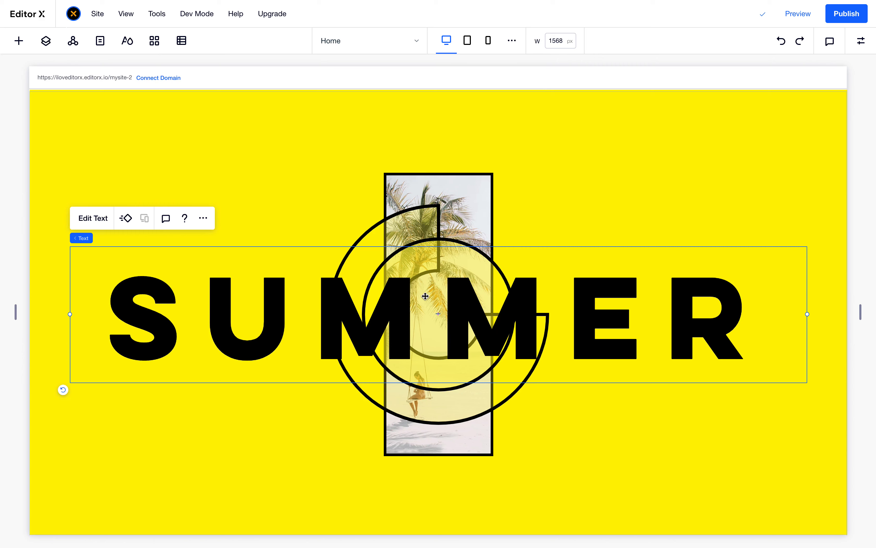
# Step: Select the Circle layer stacked behind the SUMMER text directly from the canvas, without the layer tree
pyautogui.rightClick(439, 302)
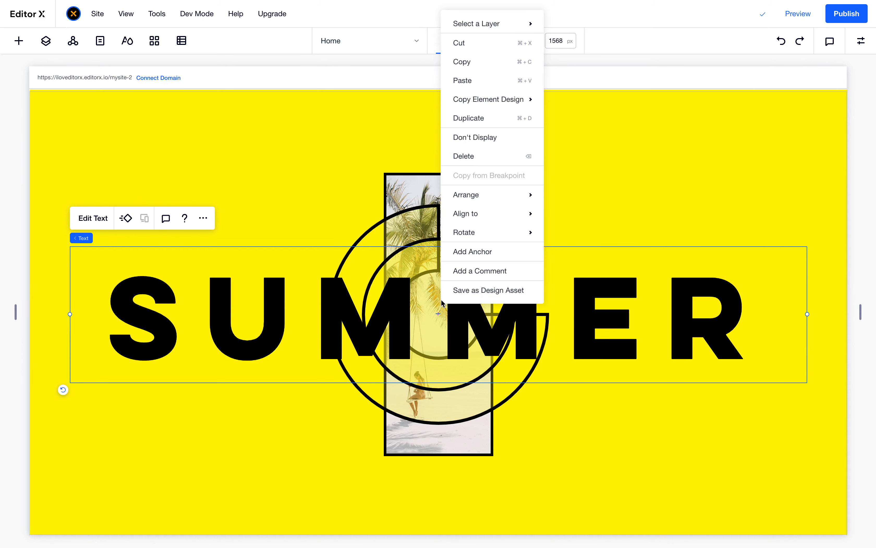
pyautogui.moveTo(495, 25)
pyautogui.click(575, 28)
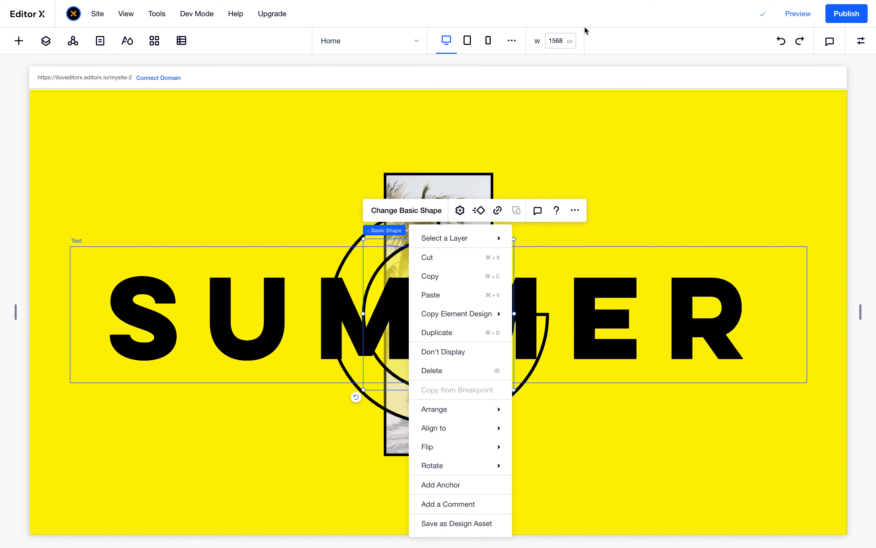
# Step: Fill the circle with custom blue #3D9BE9 at 100% opacity, and select the SUMMER text with the inspector hidden
pyautogui.click(861, 40)
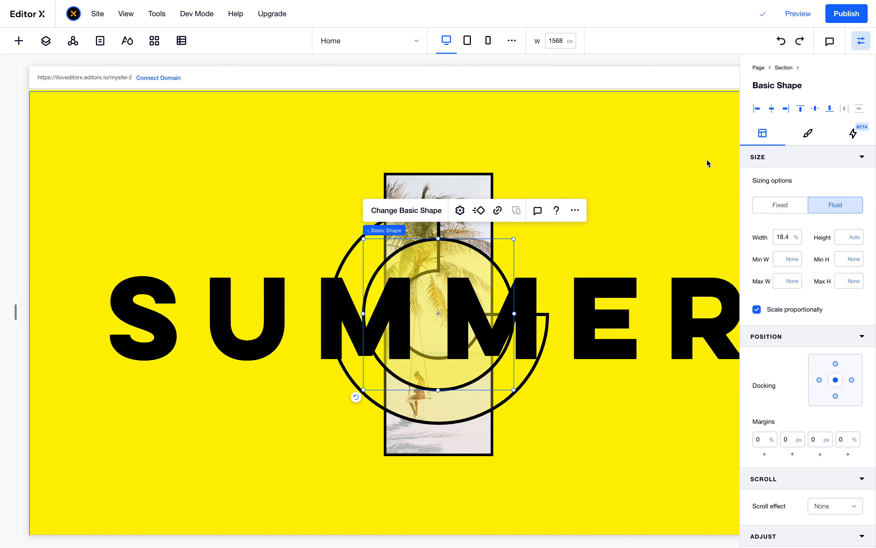
pyautogui.click(812, 134)
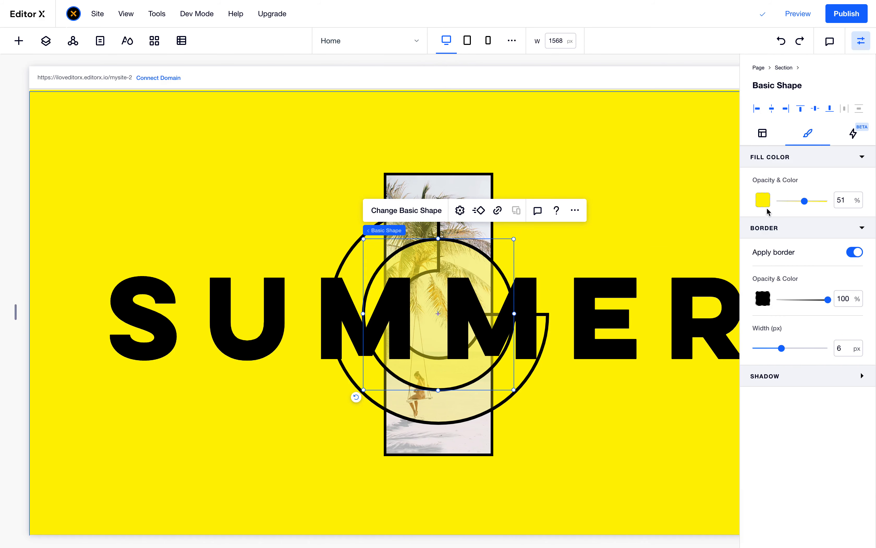
pyautogui.click(763, 200)
pyautogui.click(700, 452)
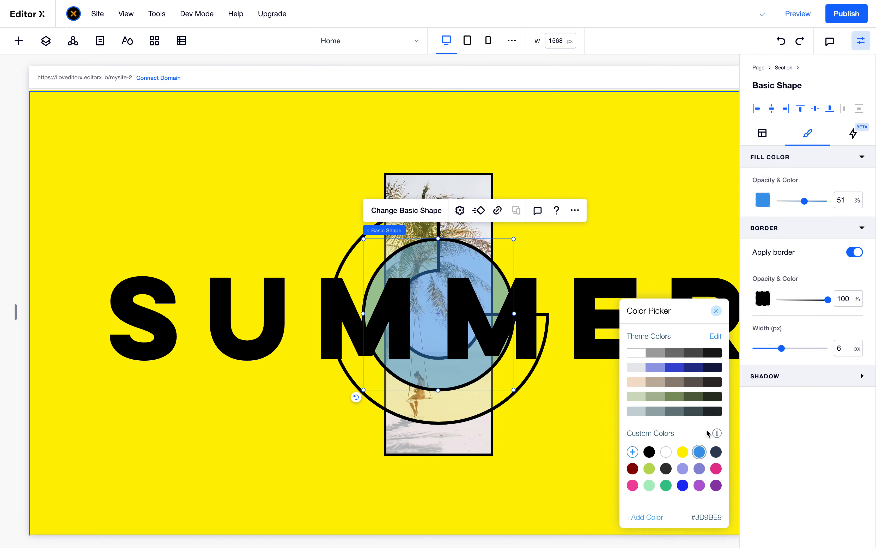
pyautogui.moveTo(805, 201); pyautogui.dragTo(865, 201)
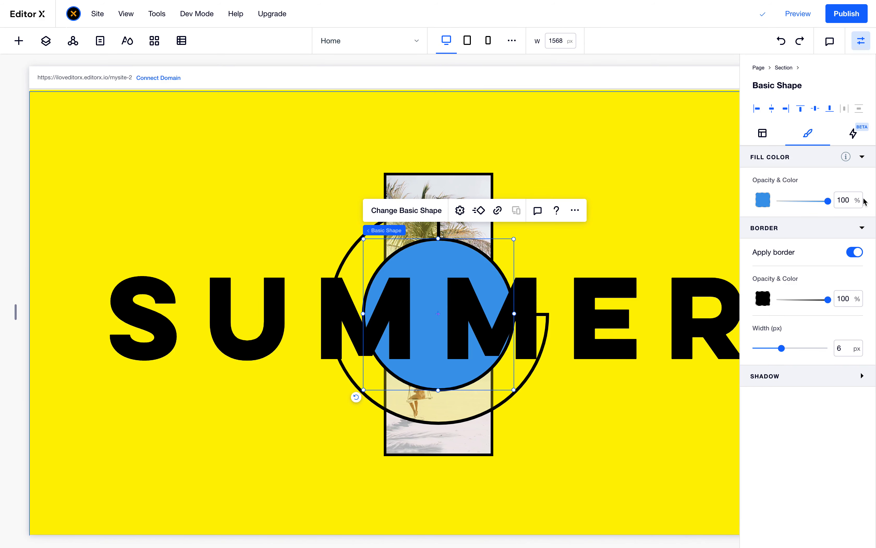
pyautogui.click(458, 335)
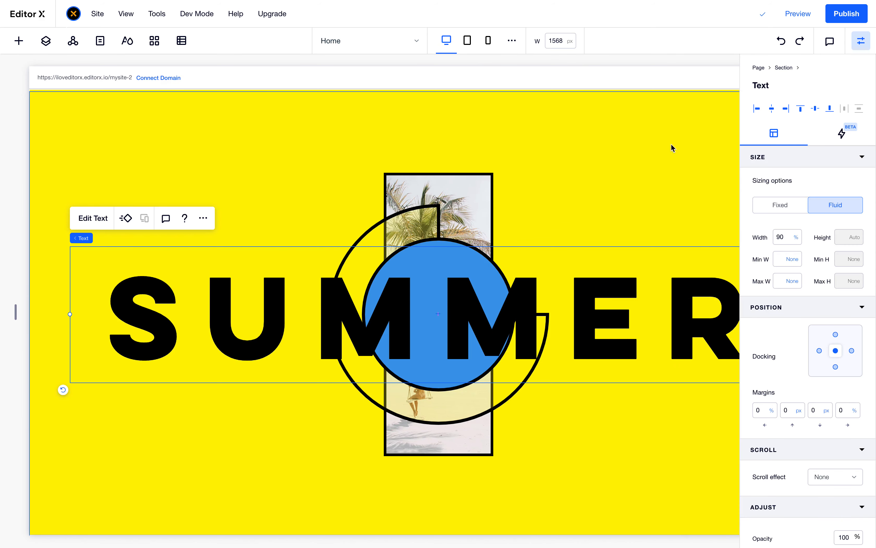
pyautogui.click(862, 43)
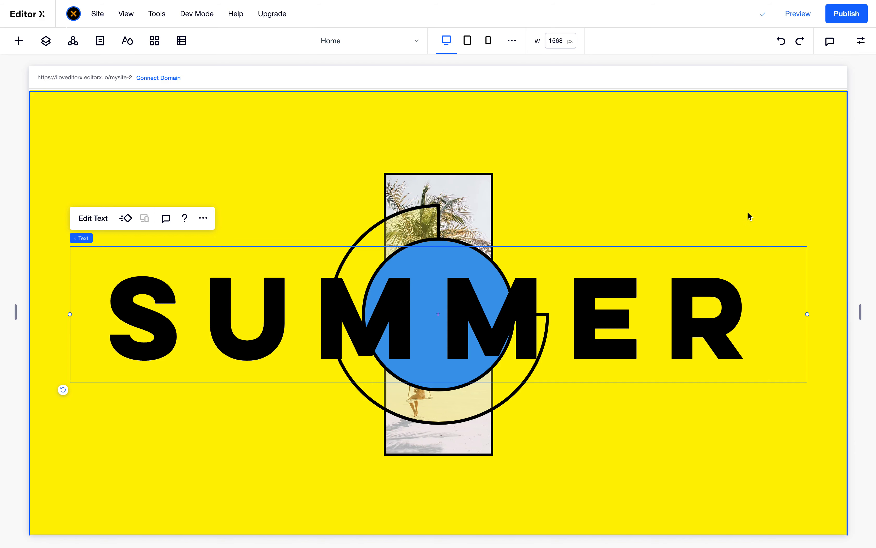